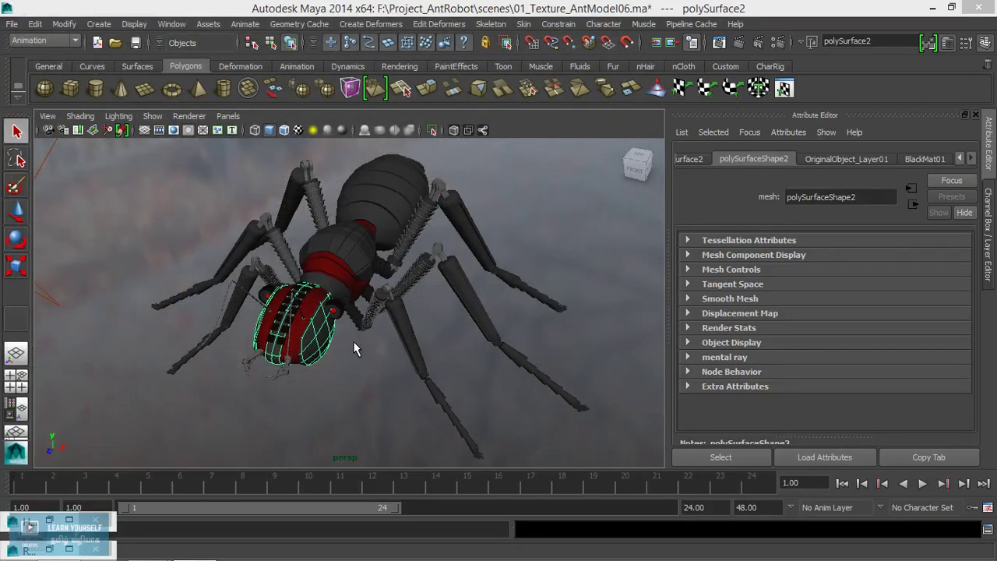
Zoom in on the ant's body and select the whole first leg spring, pPipe12
right_click_drag(405, 356, 535, 400, "alt")
mouse_move(534, 400)
left_mouse_down("alt")
mouse_move(453, 378)
mouse_move(472, 312)
mouse_move(467, 343)
left_mouse_up("alt")
left_click(471, 312)
right_click_drag(467, 343, 497, 358, "alt")
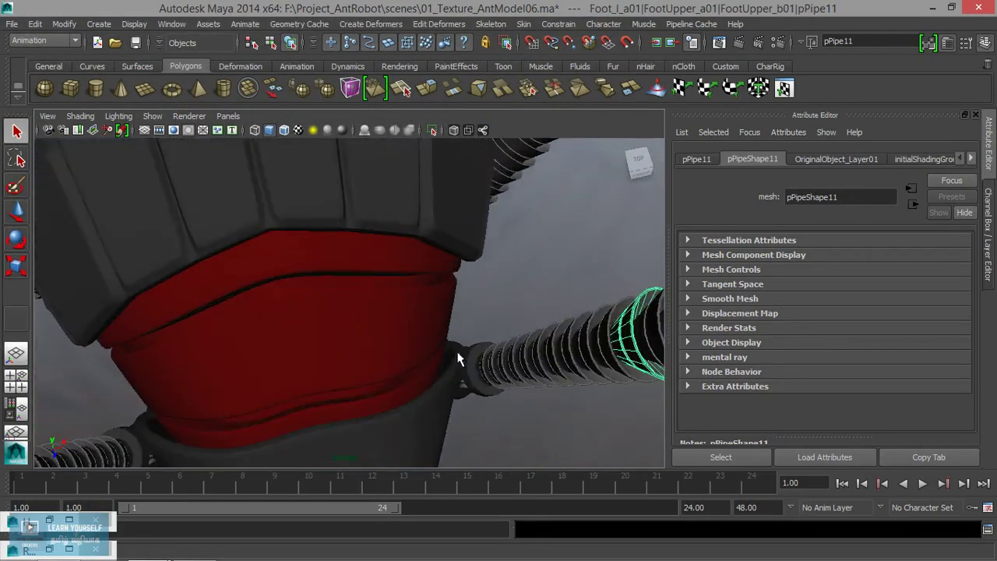
middle_click_drag(497, 358, 450, 369, "alt")
left_click_drag(450, 369, 484, 355, "alt")
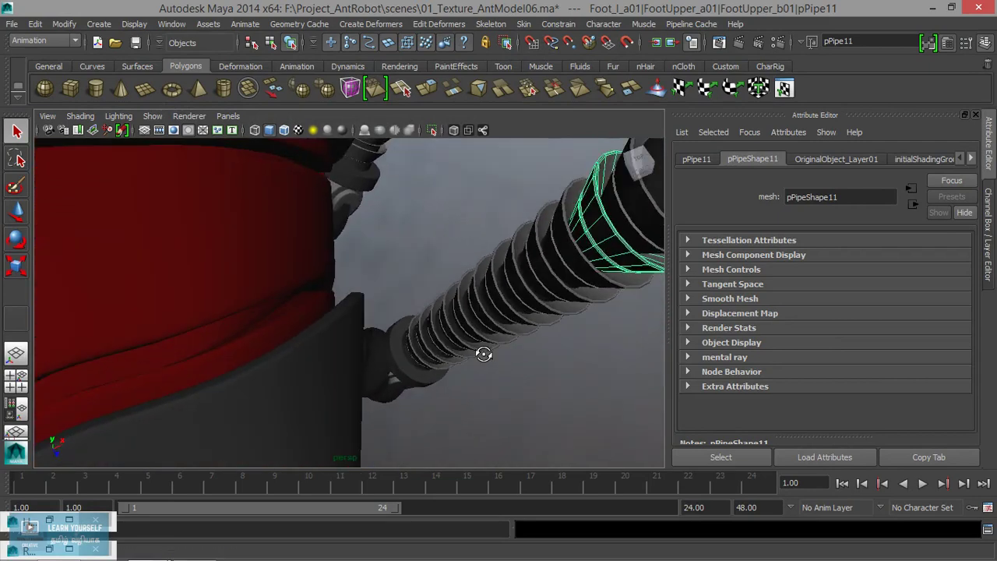
right_click_drag(380, 343, 400, 367, "alt")
middle_click_drag(401, 367, 438, 364, "alt")
left_click_drag(439, 363, 439, 363, "alt")
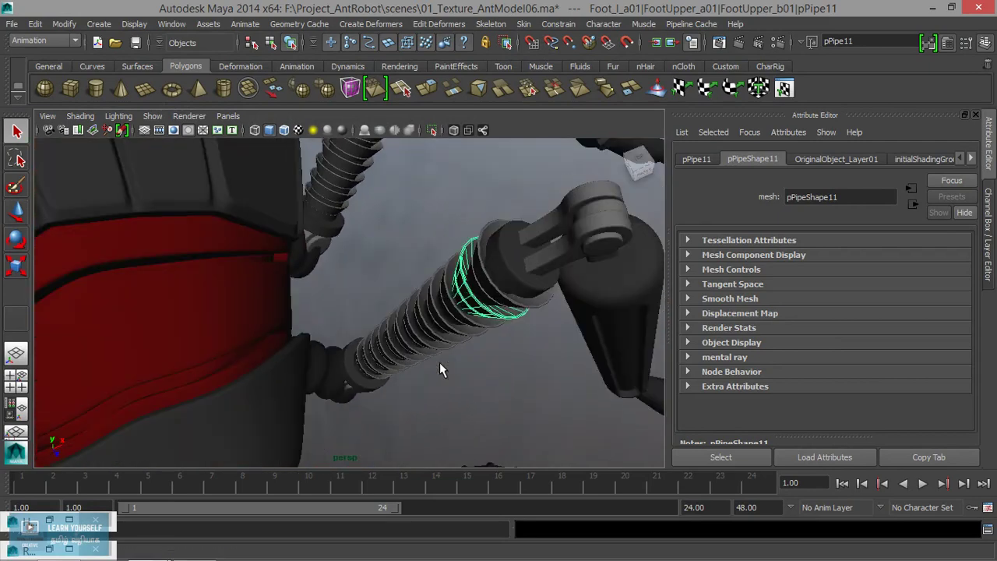
left_click_drag(502, 406, 501, 408)
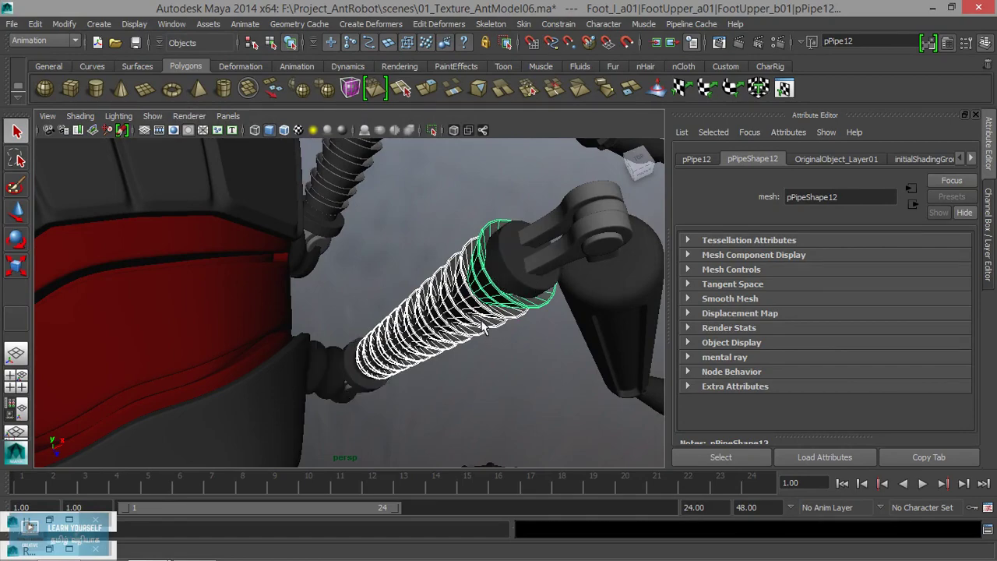
Assign the existing RedMat01 material to the selected spring pPipe12
left_click_drag(484, 330, 491, 343, "alt")
right_click_drag(491, 343, 521, 356, "alt")
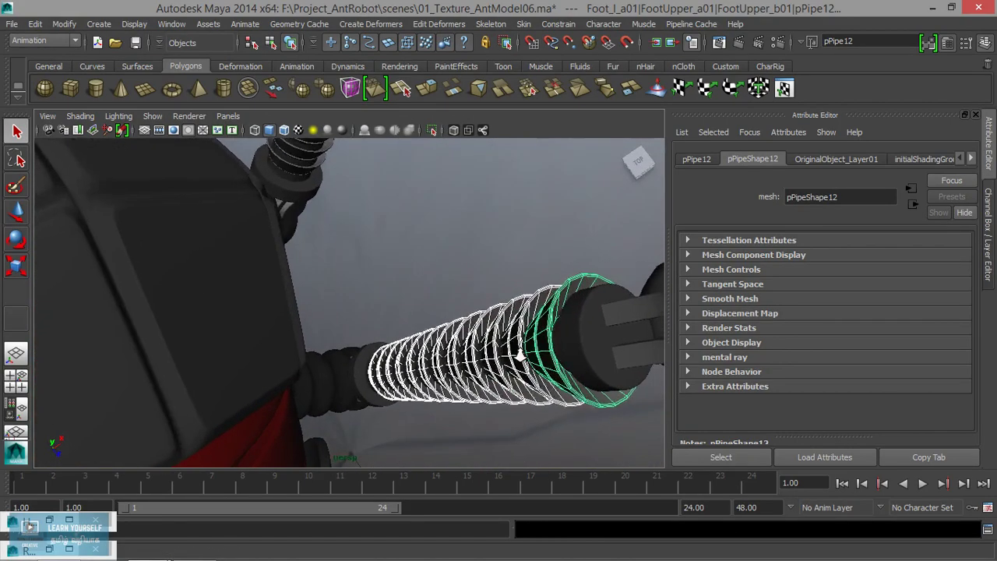
right_click(530, 336)
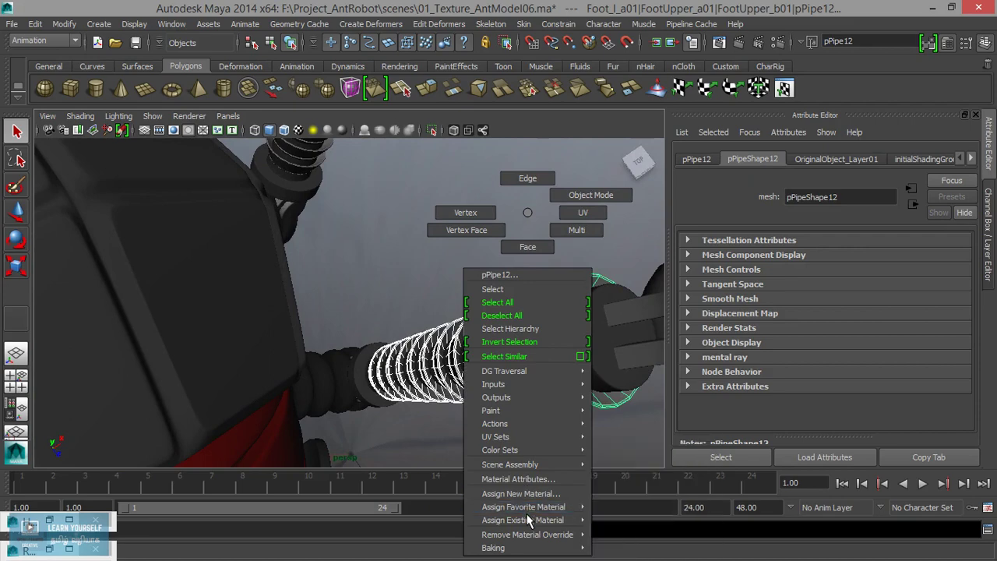
mouse_move(522, 520)
left_click(621, 518)
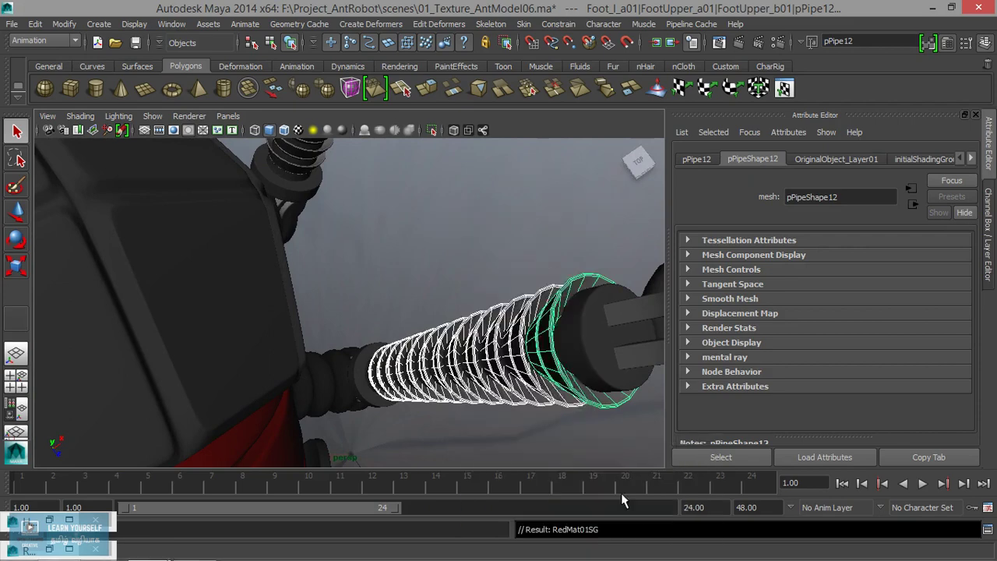
Select the spring on the next leg and check it in wireframe, then shaded display
left_click(536, 240)
mouse_move(537, 239)
left_mouse_down("alt")
mouse_move(531, 311)
mouse_move(490, 319)
mouse_move(519, 286)
mouse_move(445, 272)
mouse_move(461, 280)
mouse_move(396, 310)
mouse_move(457, 346)
mouse_move(414, 355)
left_mouse_up("alt")
left_click_drag(451, 402, 446, 415)
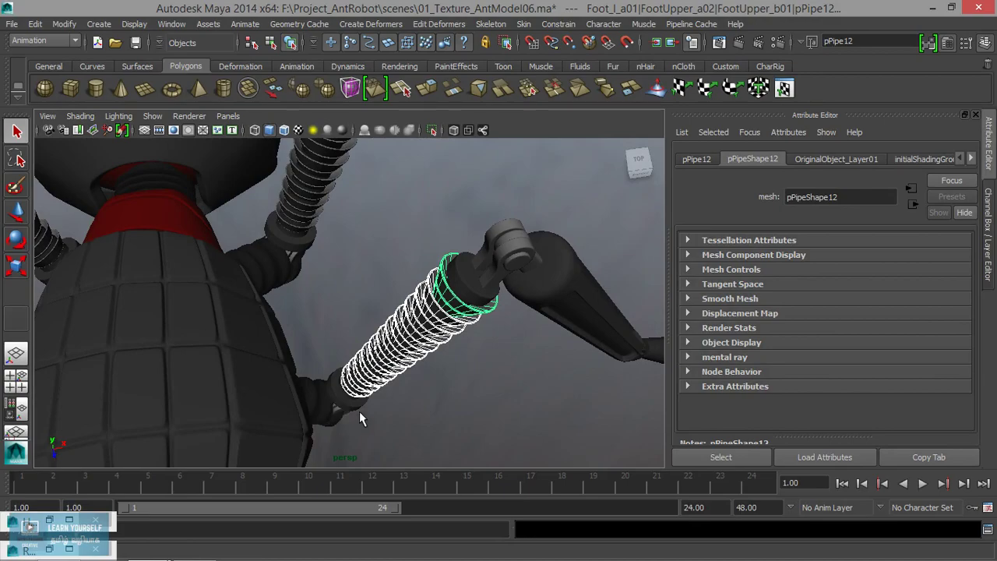
mouse_move(359, 411)
left_mouse_down("alt")
mouse_move(291, 310)
mouse_move(245, 273)
mouse_move(164, 274)
mouse_move(412, 389)
mouse_move(455, 338)
mouse_move(431, 351)
left_mouse_up("alt")
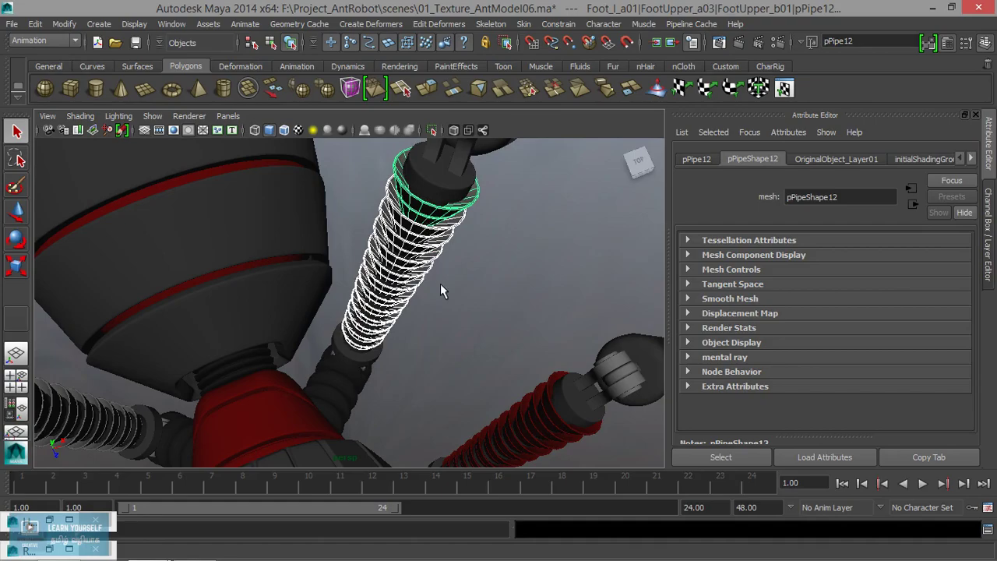
key("4")
mouse_move(445, 297)
left_mouse_down("alt")
mouse_move(411, 311)
mouse_move(368, 278)
left_mouse_up("alt")
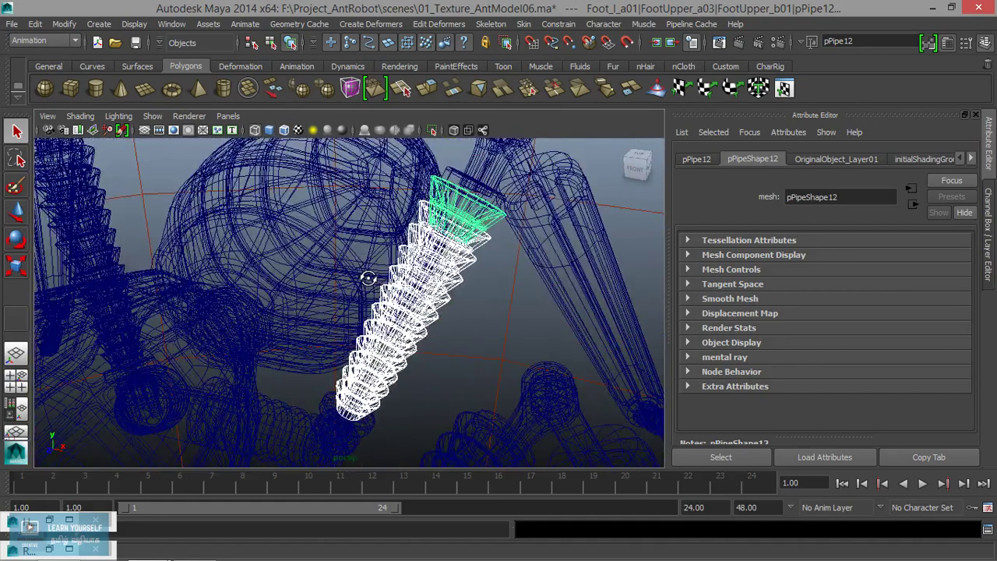
key("5")
Select a small joint part on another leg and view the legs and body side
left_click_drag(431, 372, 635, 352, "alt")
scroll(442, 368, "down", 3)
left_click(458, 373)
mouse_move(506, 345)
left_mouse_down("alt")
mouse_move(430, 379)
mouse_move(405, 268)
left_mouse_up("alt")
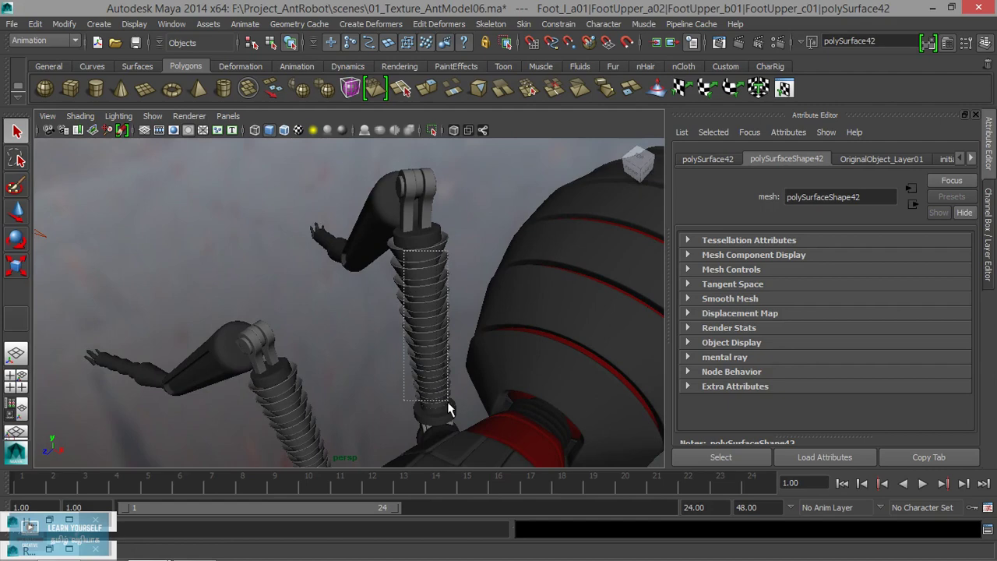
Select a leg spring and check it briefly in wireframe before returning to shaded
left_click(435, 309)
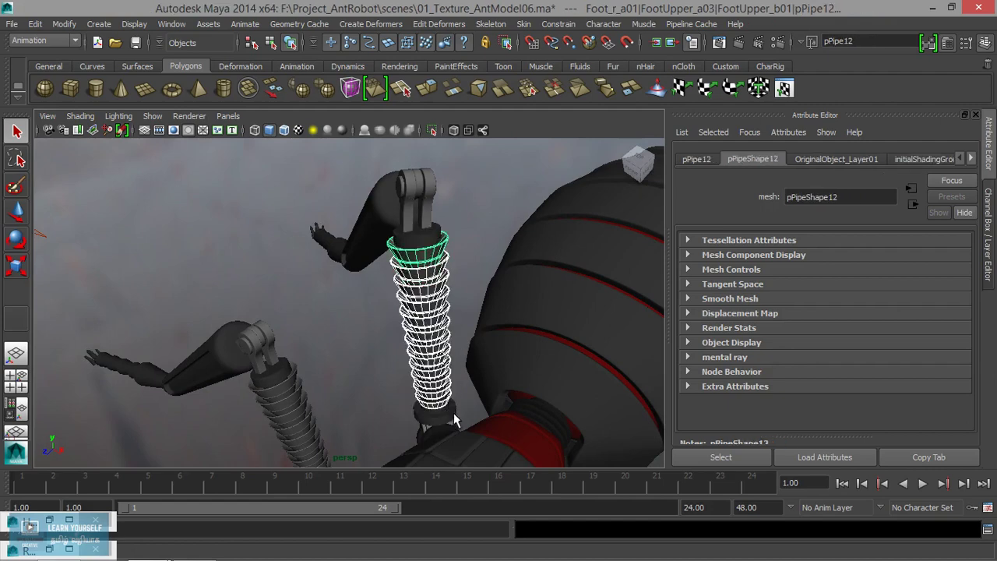
key("4")
key("5")
left_click_drag(427, 387, 469, 304, "alt")
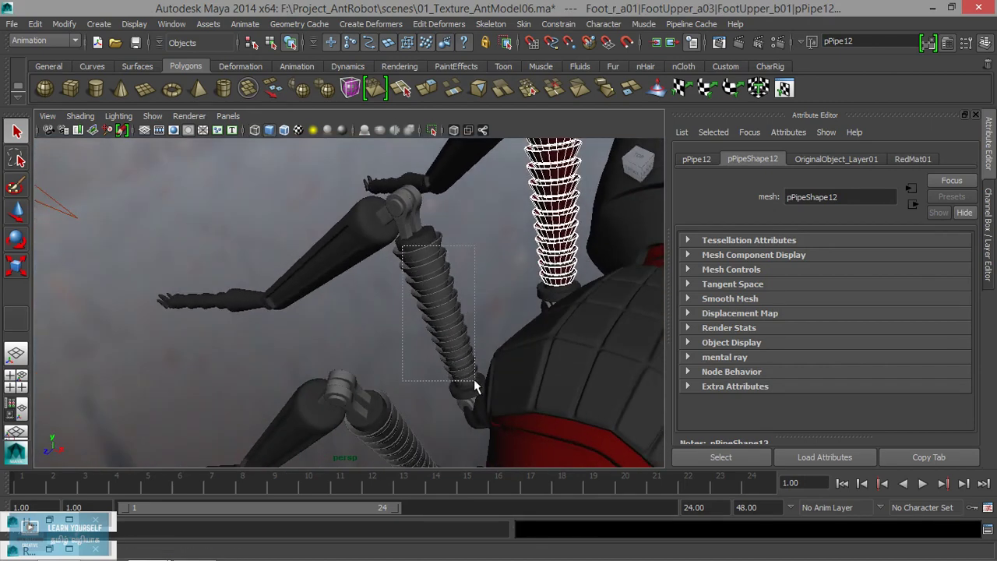
Select the right-leg springs, including the front right one, then clear the selection
left_click_drag(475, 382, 475, 384)
left_click(417, 240)
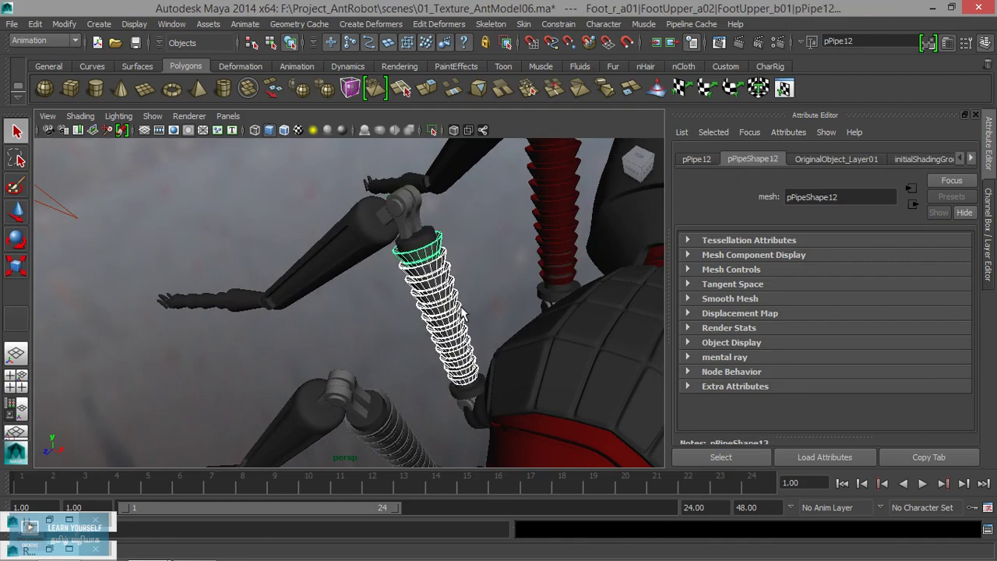
mouse_move(463, 311)
left_mouse_down("alt")
mouse_move(479, 355)
mouse_move(466, 360)
mouse_move(445, 361)
mouse_move(494, 296)
mouse_move(465, 346)
mouse_move(423, 345)
mouse_move(417, 329)
left_mouse_up("alt")
left_click(470, 273)
left_click_drag(469, 415, 474, 427)
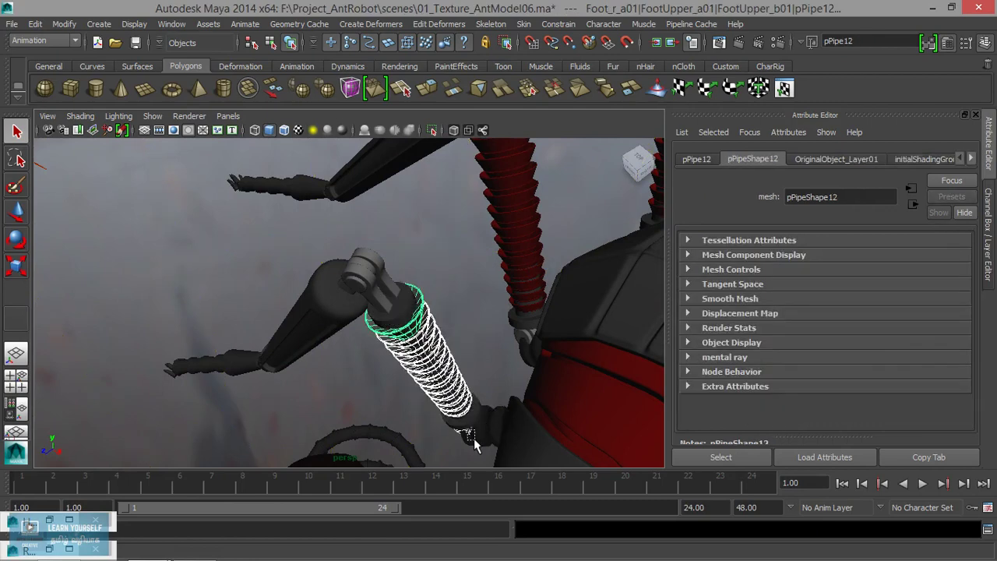
mouse_move(468, 440)
left_mouse_down("alt")
mouse_move(550, 363)
mouse_move(526, 379)
mouse_move(499, 344)
mouse_move(389, 367)
mouse_move(345, 394)
mouse_move(446, 310)
mouse_move(444, 344)
left_mouse_up("alt")
left_click(449, 304)
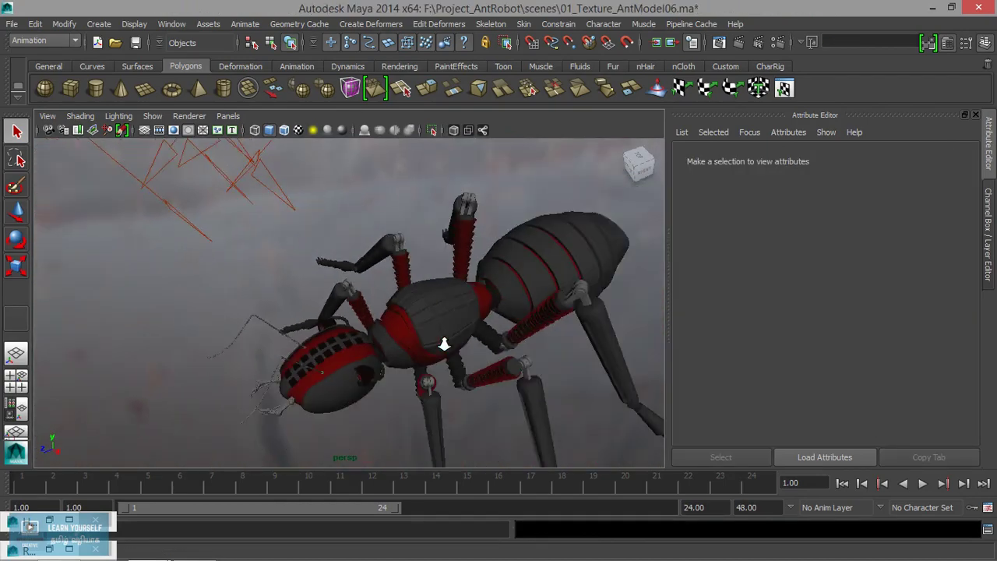
mouse_move(391, 365)
left_mouse_down("alt")
mouse_move(556, 356)
mouse_move(445, 350)
left_mouse_up("alt")
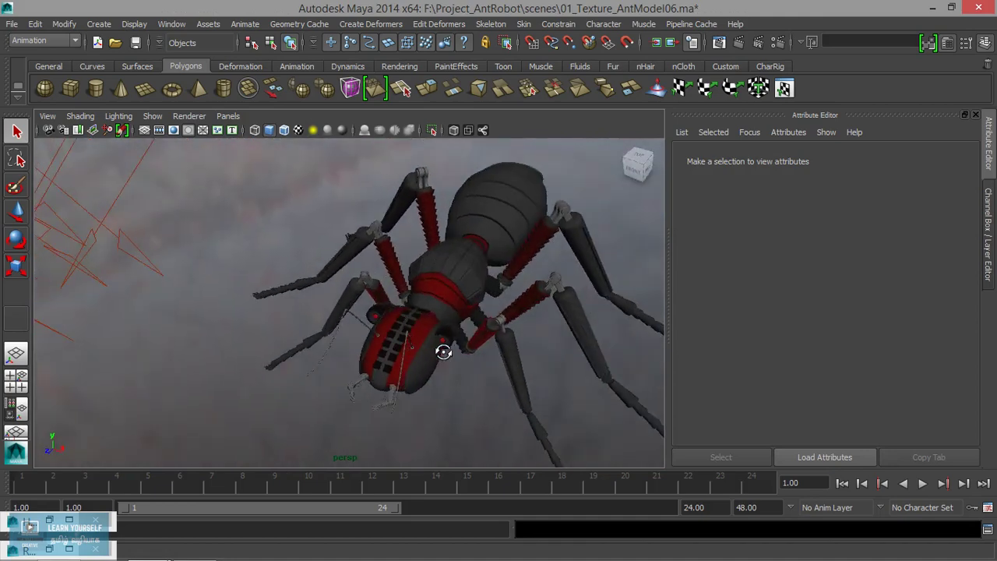
right_click_drag(445, 350, 594, 355, "alt")
mouse_move(594, 355)
left_mouse_down("alt")
mouse_move(441, 330)
mouse_move(428, 301)
mouse_move(494, 338)
mouse_move(439, 312)
mouse_move(423, 323)
mouse_move(465, 293)
left_mouse_up("alt")
left_click(442, 315)
left_click(425, 319)
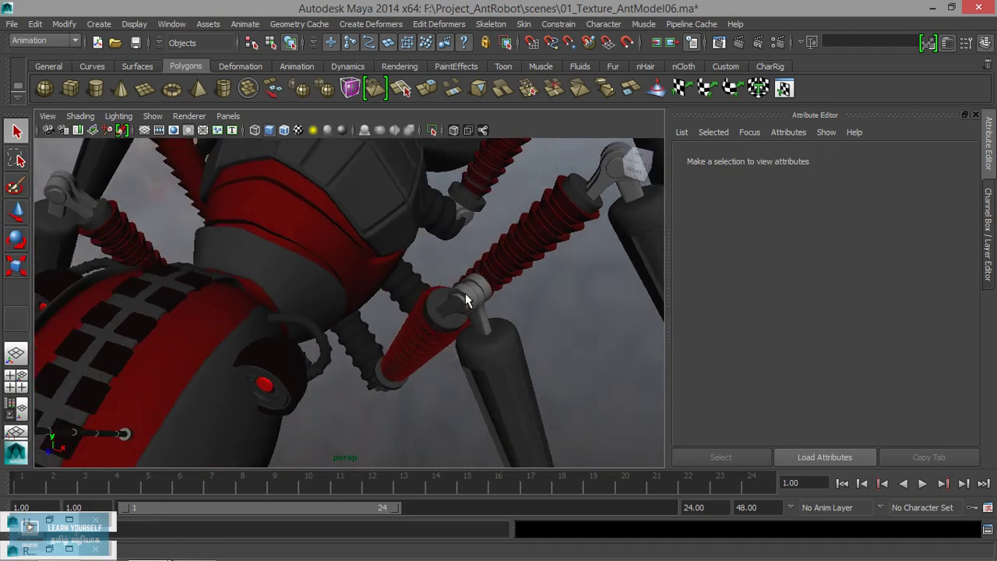
left_click(470, 328)
mouse_move(477, 328)
left_mouse_down()
mouse_move(538, 331)
mouse_move(461, 361)
mouse_move(467, 371)
mouse_move(488, 347)
mouse_move(503, 238)
mouse_move(486, 254)
mouse_move(503, 261)
left_mouse_up()
left_click(489, 348)
left_click(475, 319)
left_click(503, 222)
left_click(490, 278)
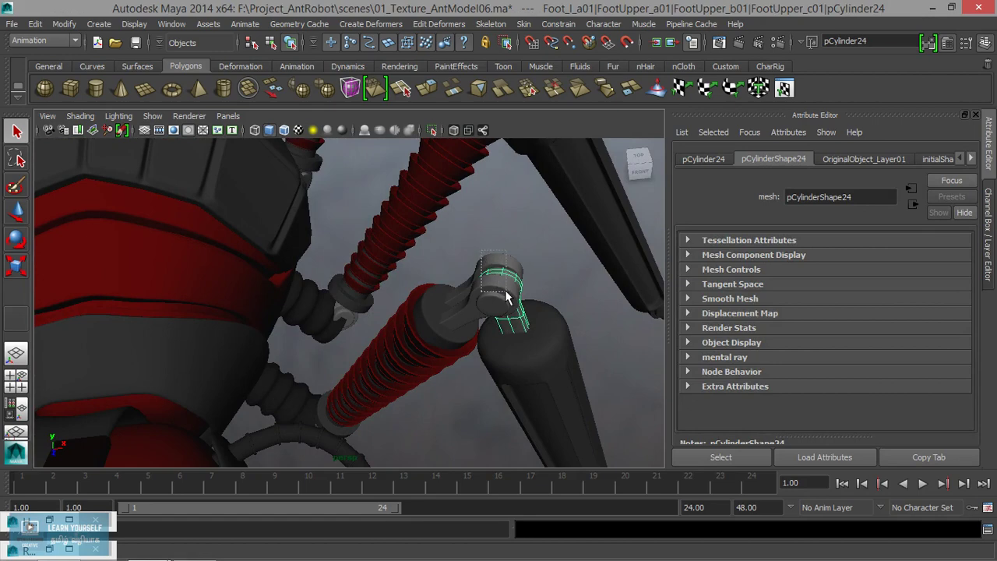
Select bracket polySurface42 and add the next leg brackets, dropping the foot part and tube
left_click(505, 290)
left_click(432, 319, "shift")
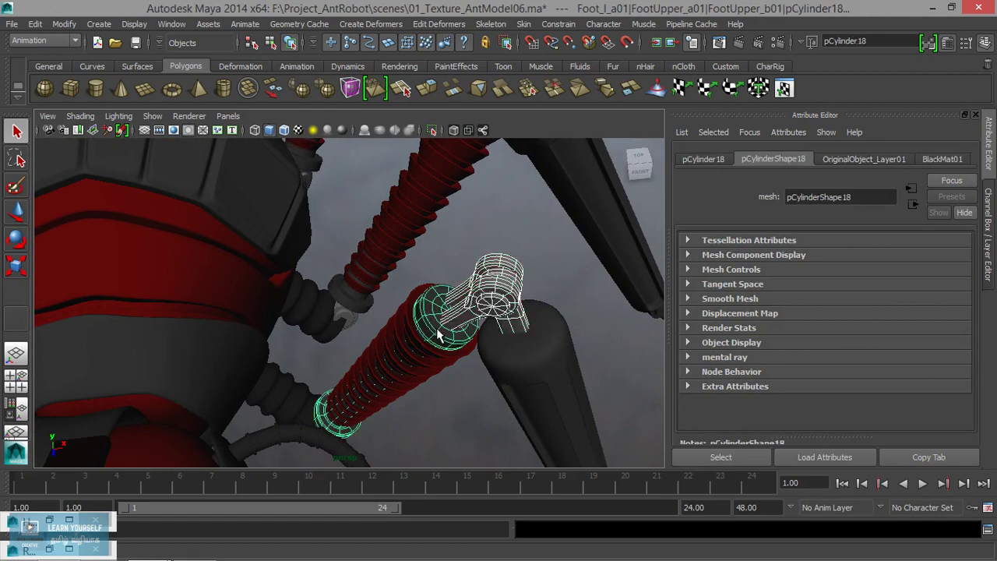
left_click(468, 324)
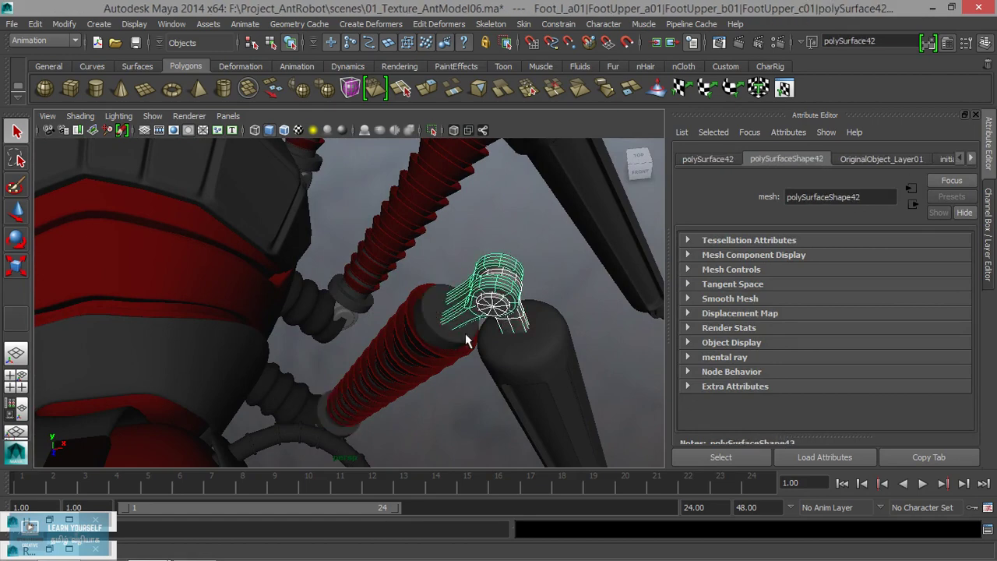
mouse_move(485, 348)
left_mouse_down("alt")
mouse_move(502, 306)
mouse_move(484, 281)
mouse_move(467, 288)
mouse_move(489, 286)
left_mouse_up("alt")
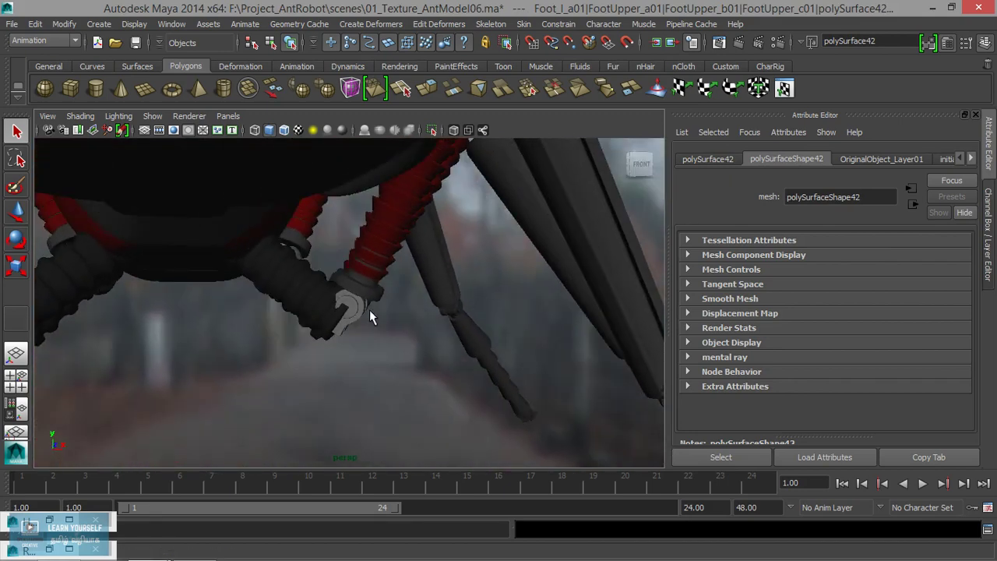
left_click(358, 311, "shift")
mouse_move(374, 327)
left_mouse_down("alt")
mouse_move(335, 300)
mouse_move(362, 316)
mouse_move(187, 314)
mouse_move(370, 313)
mouse_move(251, 289)
mouse_move(433, 306)
mouse_move(554, 345)
mouse_move(467, 351)
mouse_move(449, 277)
left_mouse_up("alt")
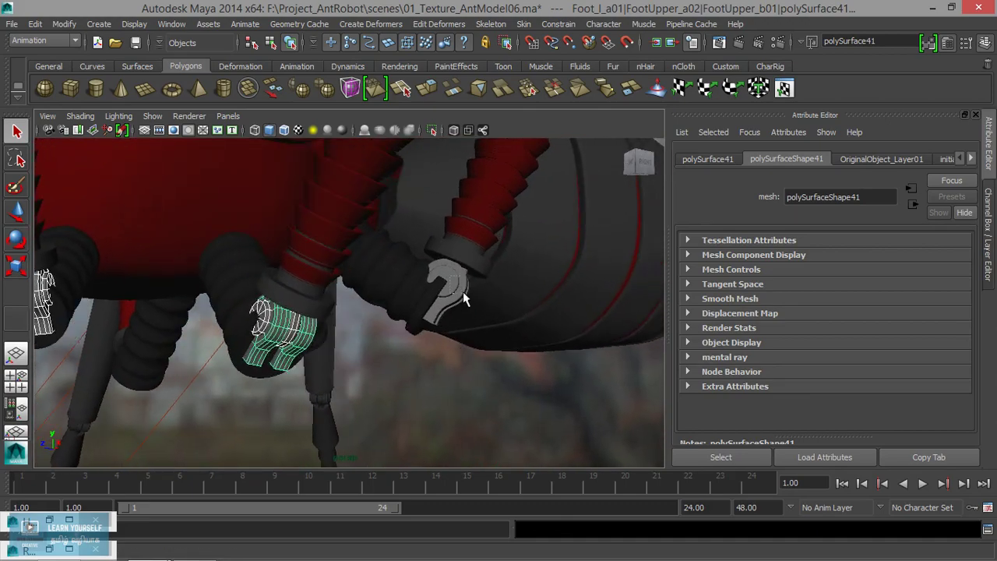
left_click(463, 291)
left_click(398, 268, "ctrl")
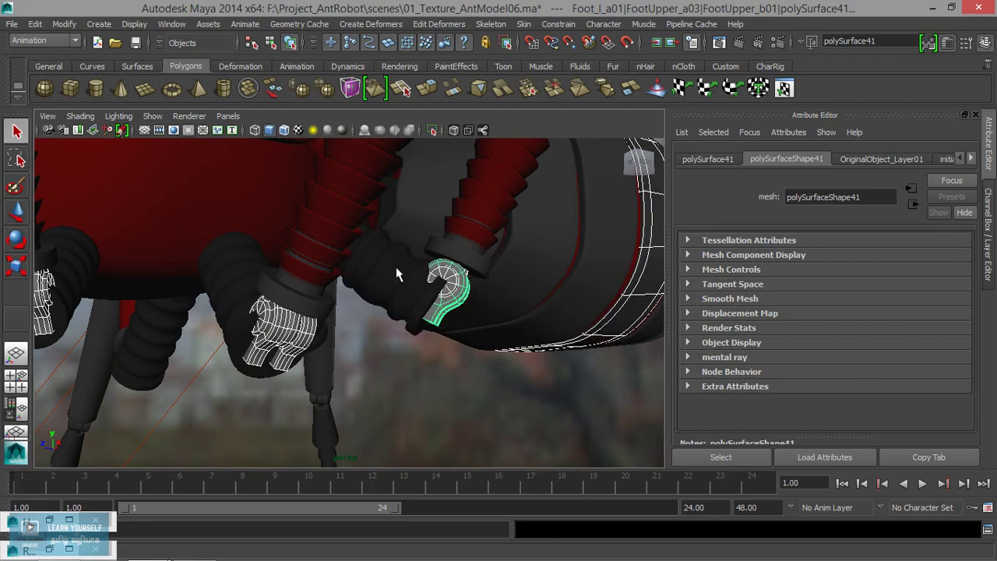
In wireframe, add more leg joint brackets to the selection, including the right foot's
key("4")
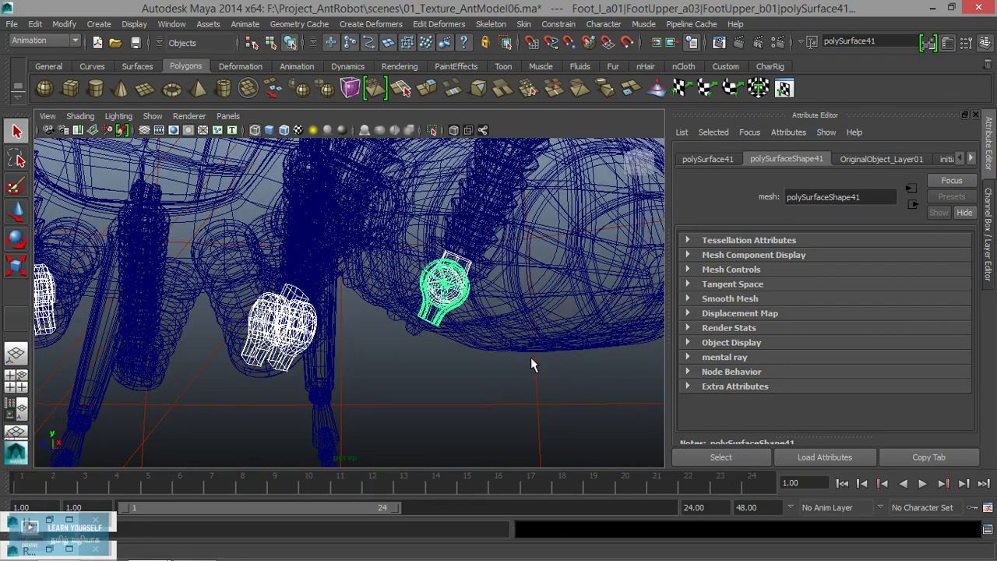
mouse_move(529, 361)
left_mouse_down("alt")
mouse_move(459, 363)
mouse_move(498, 367)
mouse_move(516, 382)
mouse_move(486, 396)
left_mouse_up("alt")
middle_click_drag(485, 397, 475, 448, "alt")
mouse_move(474, 448)
left_mouse_down("alt")
mouse_move(443, 270)
mouse_move(551, 352)
left_mouse_up("alt")
left_click(439, 265, "shift")
left_click(387, 210, "shift")
mouse_move(387, 211)
left_mouse_down("alt")
mouse_move(350, 261)
mouse_move(514, 269)
mouse_move(269, 212)
mouse_move(408, 216)
mouse_move(259, 289)
mouse_move(288, 300)
mouse_move(324, 255)
mouse_move(243, 228)
left_mouse_up("alt")
left_click(295, 222, "shift")
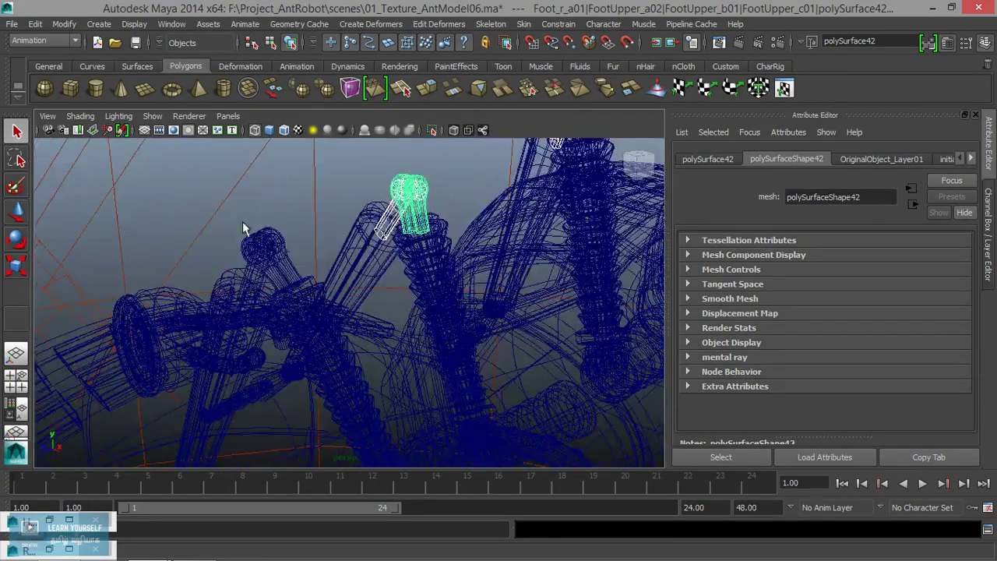
In textured display, add two neighbouring foot clamp pieces to the bracket selection
mouse_move(309, 307)
left_mouse_down("alt")
mouse_move(343, 195)
mouse_move(335, 228)
mouse_move(493, 225)
mouse_move(501, 216)
mouse_move(457, 227)
mouse_move(530, 283)
left_mouse_up("alt")
middle_click_drag(530, 283, 458, 319, "alt")
mouse_move(457, 320)
left_mouse_down("alt")
mouse_move(421, 338)
mouse_move(512, 283)
mouse_move(483, 301)
left_mouse_up("alt")
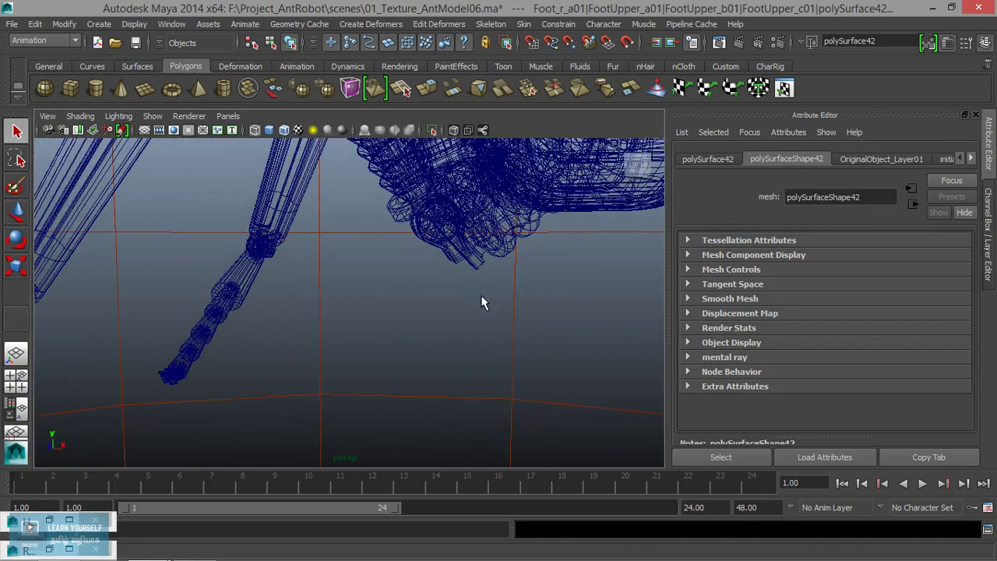
middle_click_drag(483, 301, 454, 327, "alt")
key("6")
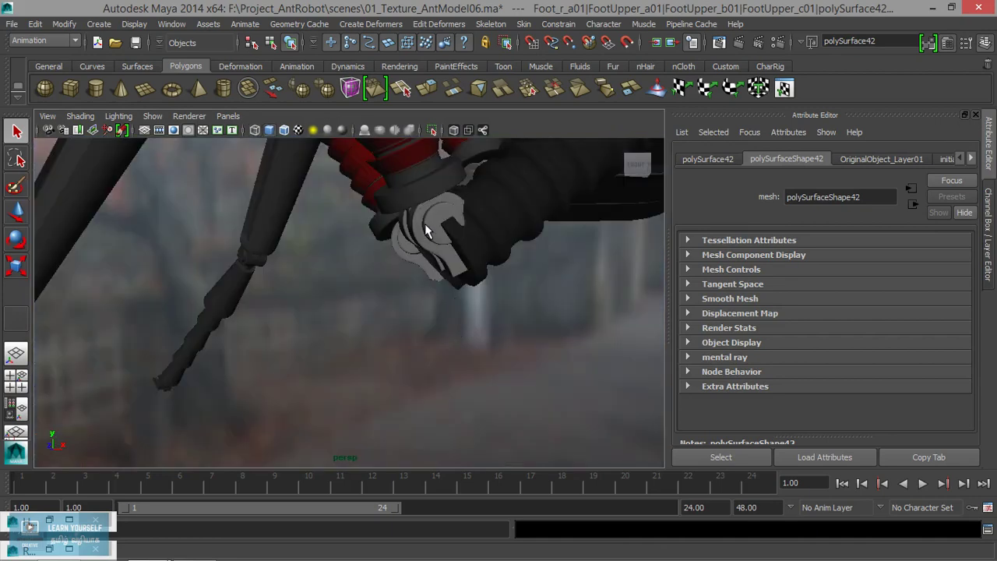
left_click(421, 240)
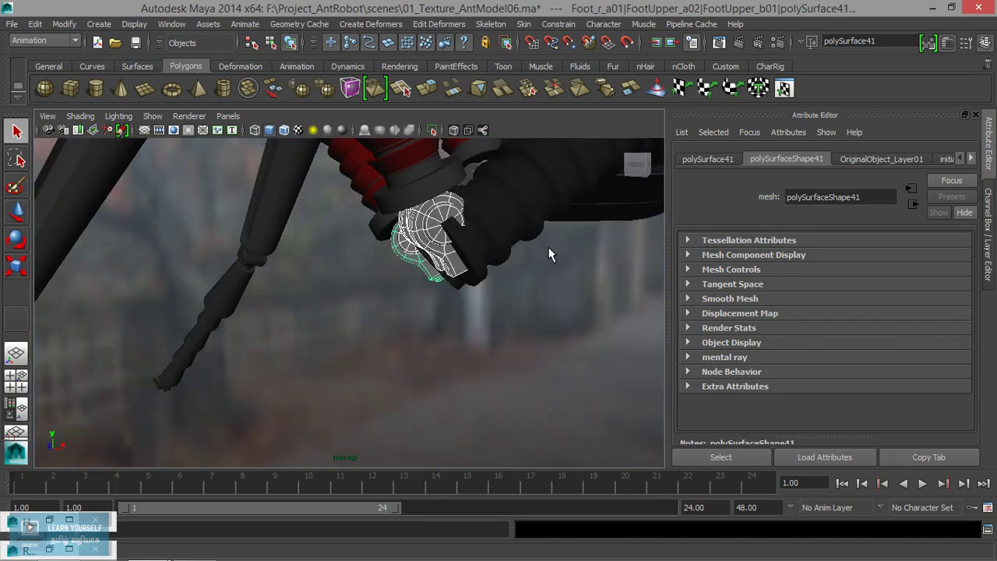
mouse_move(549, 247)
left_mouse_down("alt")
mouse_move(543, 231)
mouse_move(558, 227)
mouse_move(612, 239)
mouse_move(650, 286)
mouse_move(546, 287)
left_mouse_up("alt")
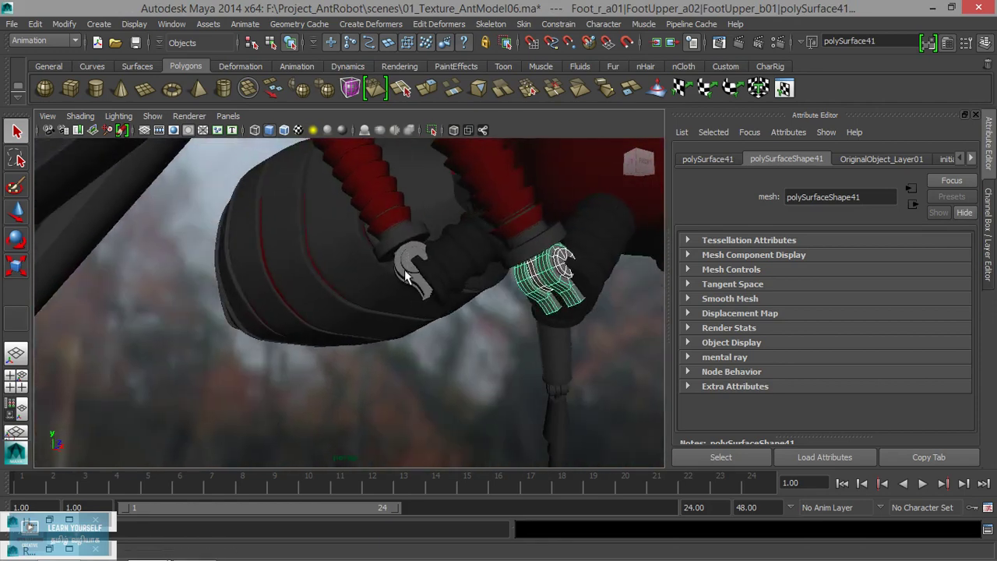
left_click(405, 276)
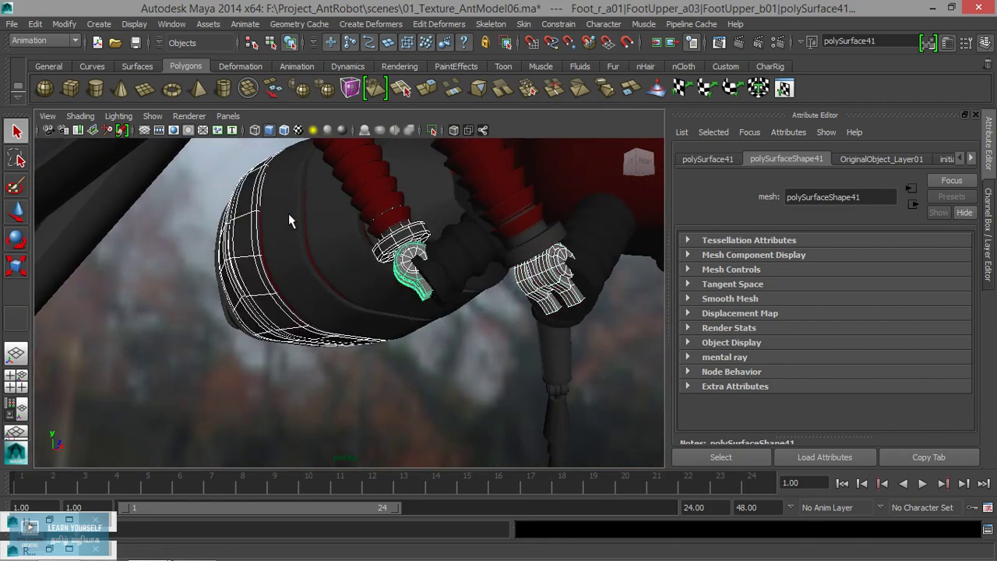
Switch to wireframe and view the whole ant from the front with all brackets selected
key("4")
left_click_drag(368, 350, 378, 359, "alt")
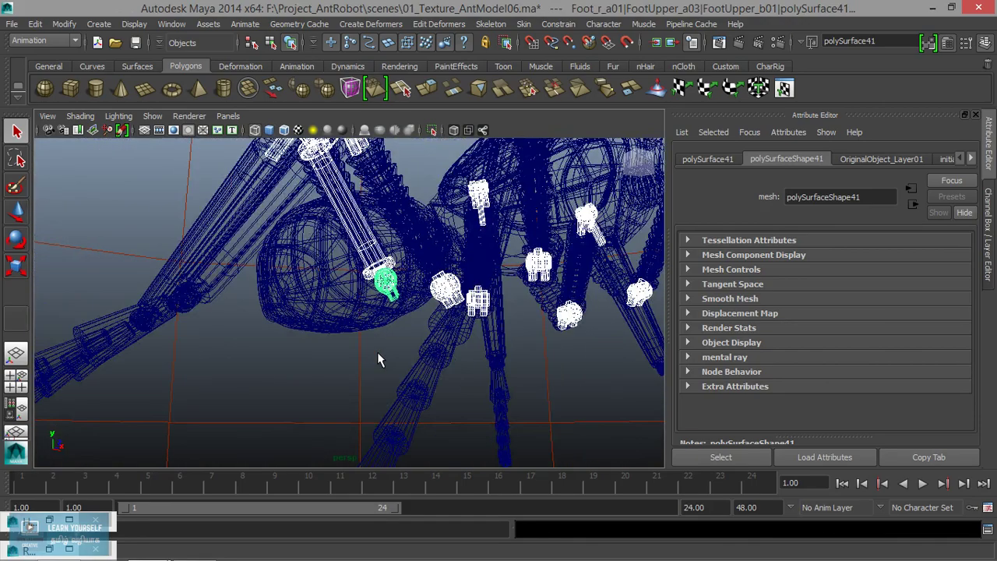
mouse_move(328, 319)
left_mouse_down("alt")
mouse_move(329, 309)
mouse_move(301, 414)
mouse_move(323, 356)
mouse_move(355, 370)
mouse_move(416, 356)
mouse_move(330, 372)
mouse_move(468, 378)
mouse_move(395, 345)
left_mouse_up("alt")
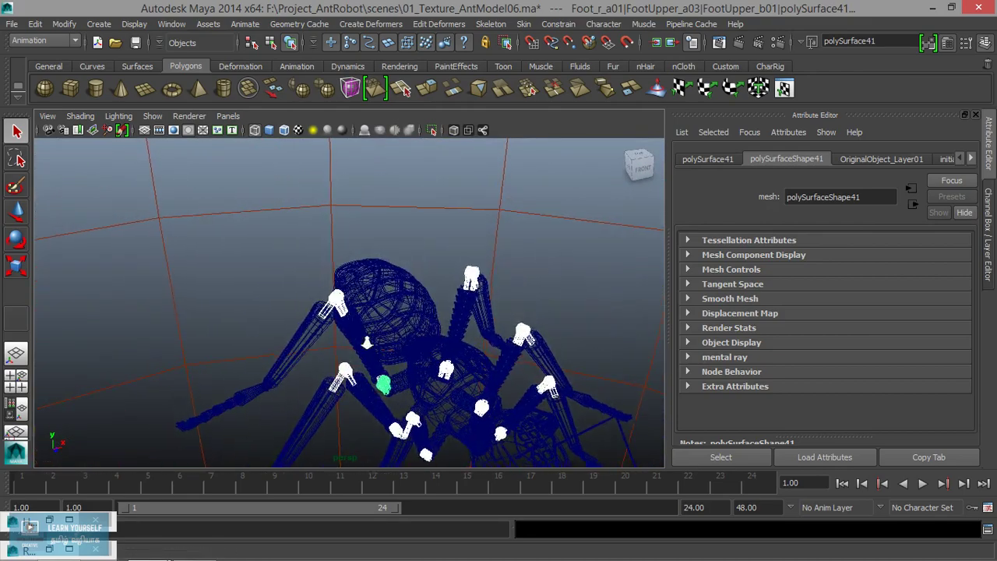
scroll(374, 328, "up", 5)
Assign the existing ChromeMat01 material to the selected leg joint brackets
right_click(344, 289)
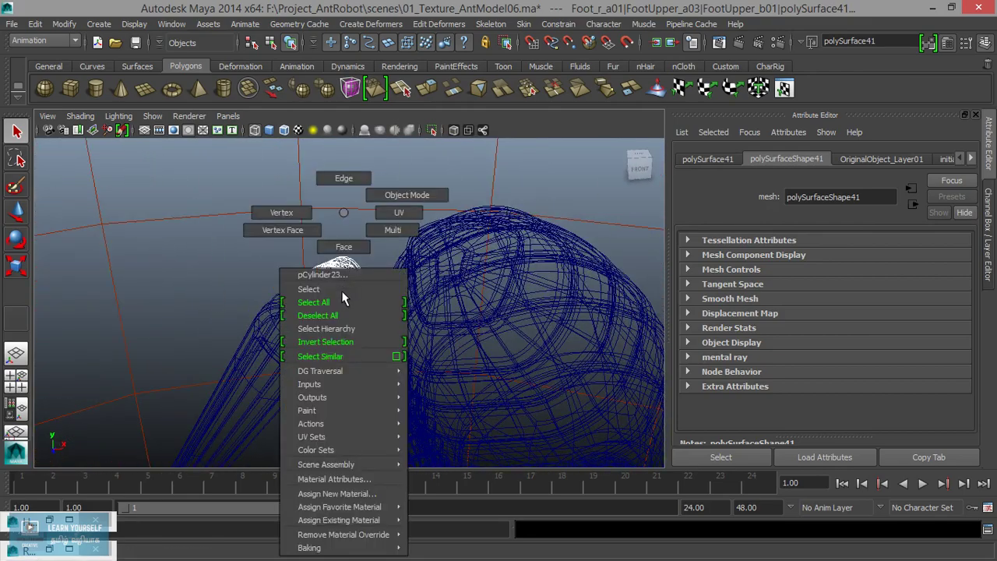
mouse_move(339, 519)
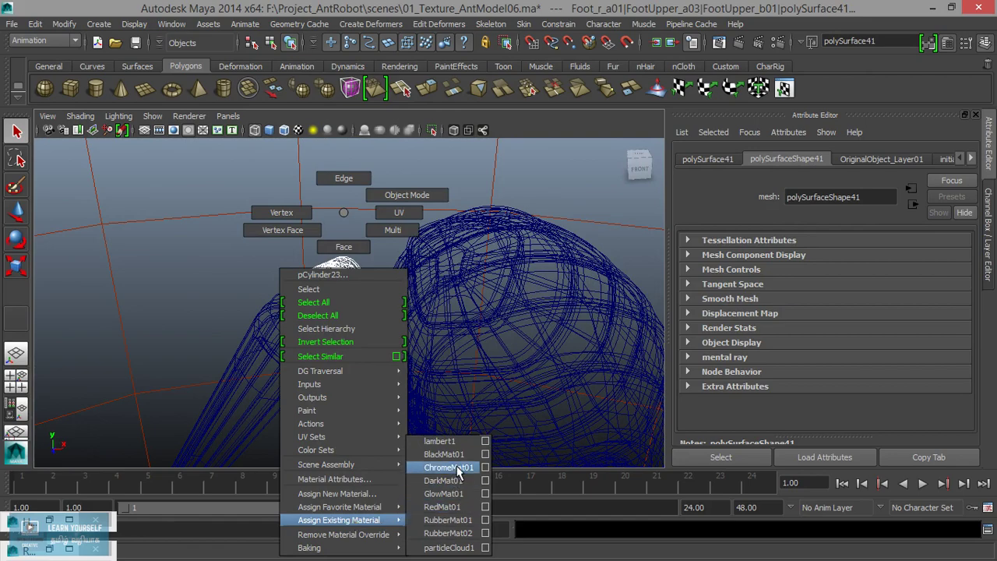
left_click(458, 469)
scroll(472, 332, "down", 3)
scroll(473, 332, "down", 3)
key("5")
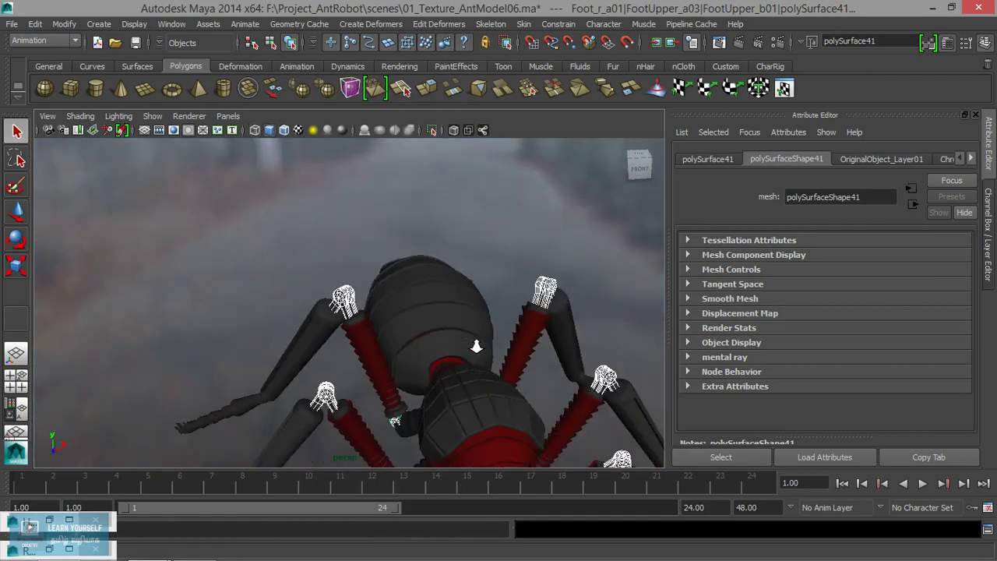
Deselect the brackets and inspect their chrome look near the ant's head claw
left_click_drag(476, 346, 423, 301, "alt")
scroll(423, 301, "down", 3)
left_click(514, 378)
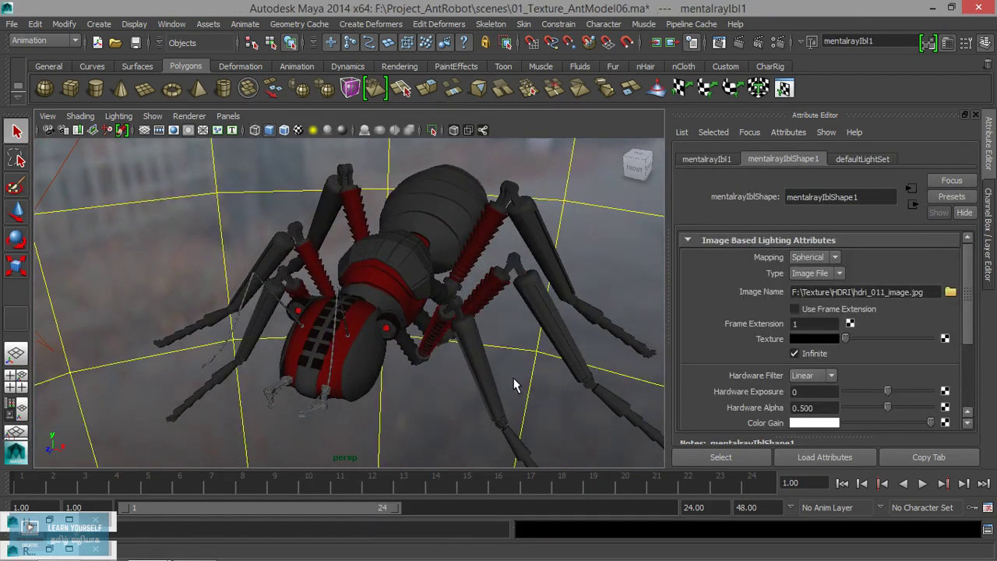
left_click_drag(514, 378, 423, 374, "alt")
scroll(423, 374, "up", 5)
middle_click_drag(455, 382, 544, 363, "alt")
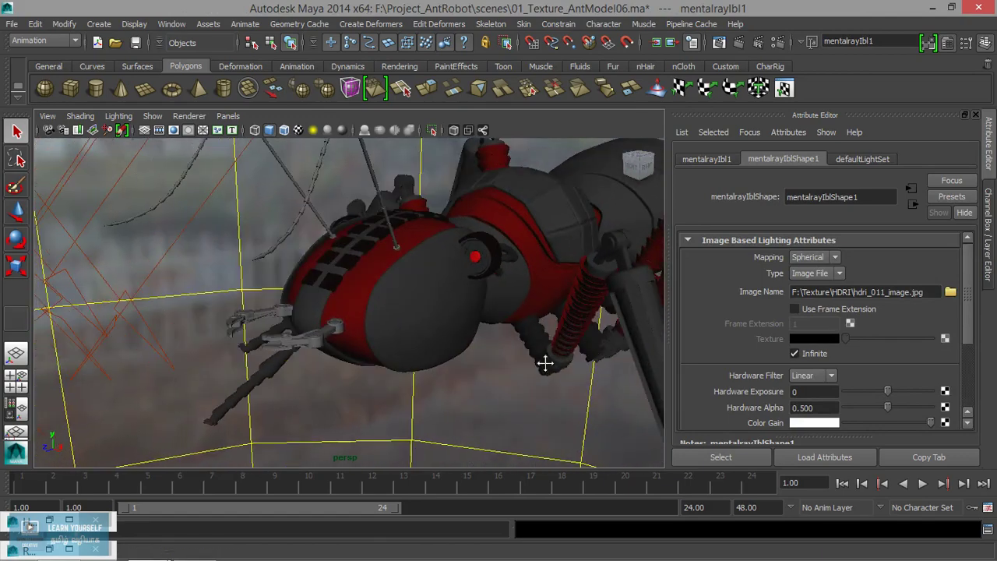
left_click(300, 355)
Orbit around the ant to settle on a higher, frontal three-quarter view
mouse_move(300, 344)
left_mouse_down("alt")
mouse_move(457, 367)
mouse_move(483, 401)
left_mouse_up("alt")
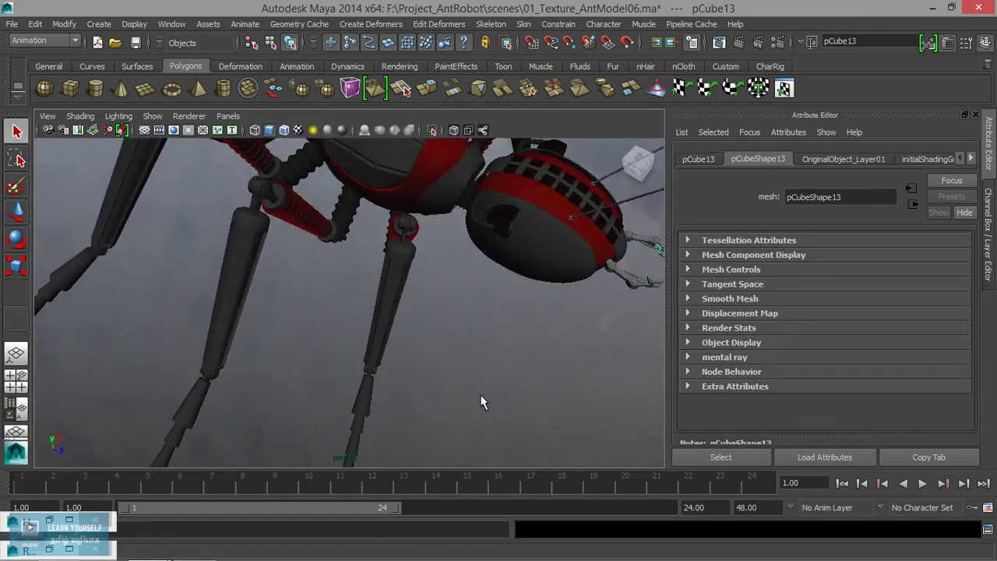
mouse_move(483, 401)
middle_mouse_down("alt")
mouse_move(202, 409)
mouse_move(345, 361)
middle_mouse_up("alt")
mouse_move(345, 361)
right_mouse_down("alt")
mouse_move(383, 382)
mouse_move(257, 345)
right_mouse_up("alt")
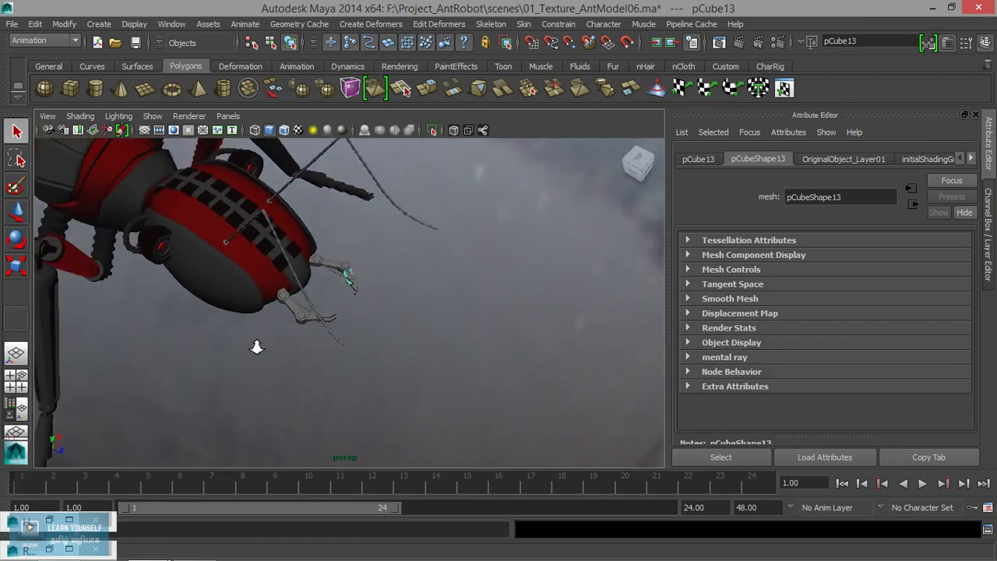
middle_click_drag(257, 345, 388, 410, "alt")
mouse_move(388, 409)
left_mouse_down("alt")
mouse_move(363, 327)
mouse_move(263, 312)
left_mouse_up("alt")
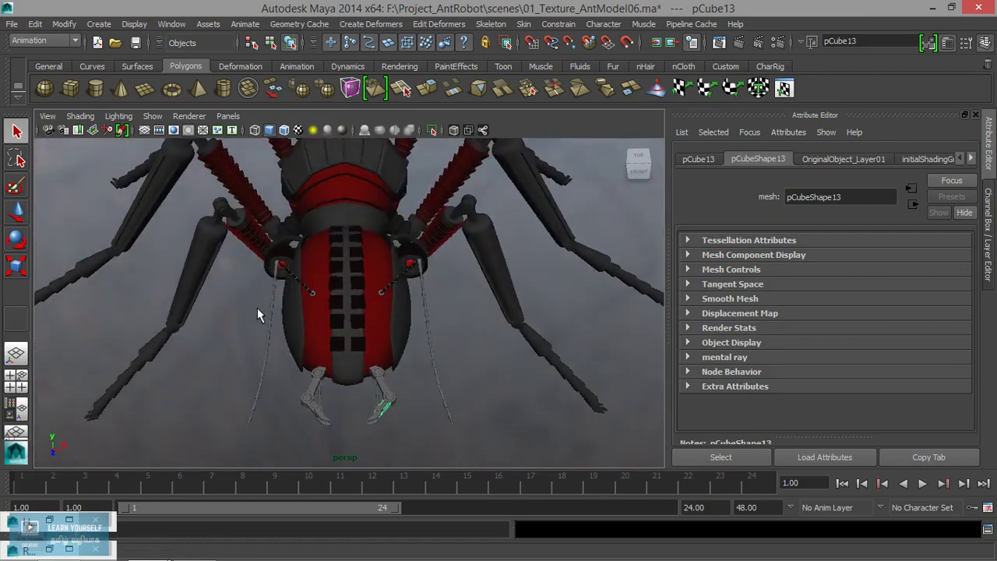
middle_click_drag(262, 312, 358, 391, "alt")
right_click_drag(357, 391, 370, 385, "alt")
mouse_move(369, 385)
left_mouse_down("alt")
mouse_move(285, 350)
mouse_move(285, 297)
left_mouse_up("alt")
right_click_drag(293, 308, 424, 367, "alt")
mouse_move(424, 367)
middle_mouse_down("alt")
mouse_move(553, 400)
mouse_move(475, 363)
middle_mouse_up("alt")
right_click_drag(382, 322, 383, 352, "alt")
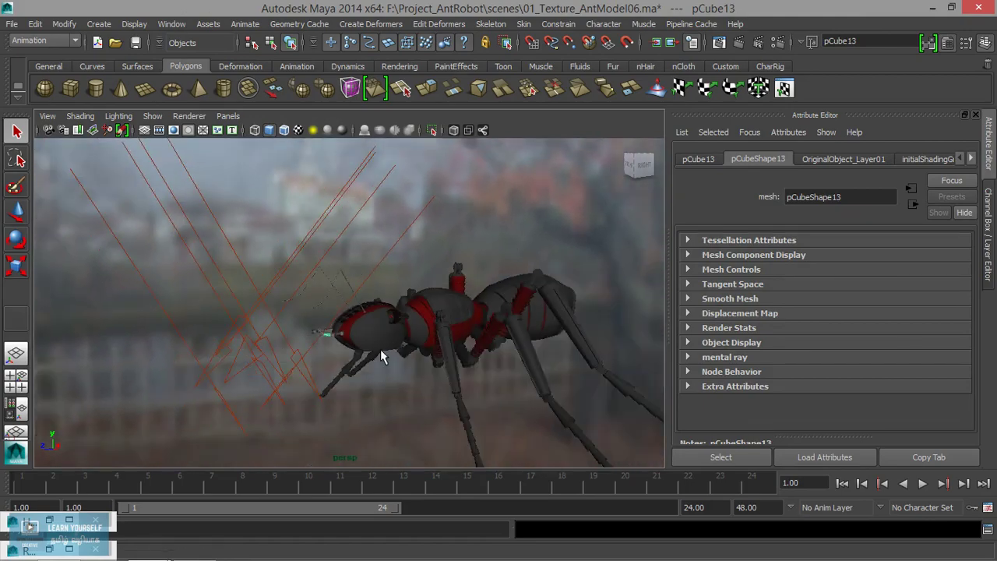
mouse_move(383, 351)
left_mouse_down("alt")
mouse_move(467, 368)
mouse_move(421, 383)
mouse_move(395, 350)
left_mouse_up("alt")
right_click_drag(395, 358, 474, 383, "alt")
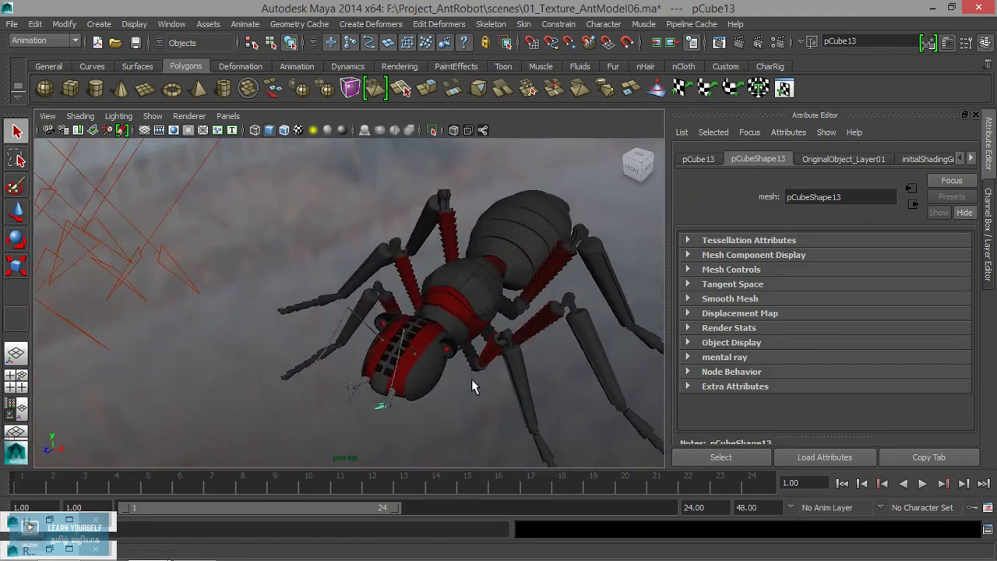
mouse_move(475, 382)
left_mouse_down("alt")
mouse_move(363, 312)
mouse_move(379, 330)
mouse_move(325, 328)
mouse_move(319, 379)
mouse_move(396, 374)
mouse_move(374, 338)
mouse_move(328, 339)
left_mouse_up("alt")
Re-render the current view with mental ray and zoom in to inspect the result
left_click(718, 43)
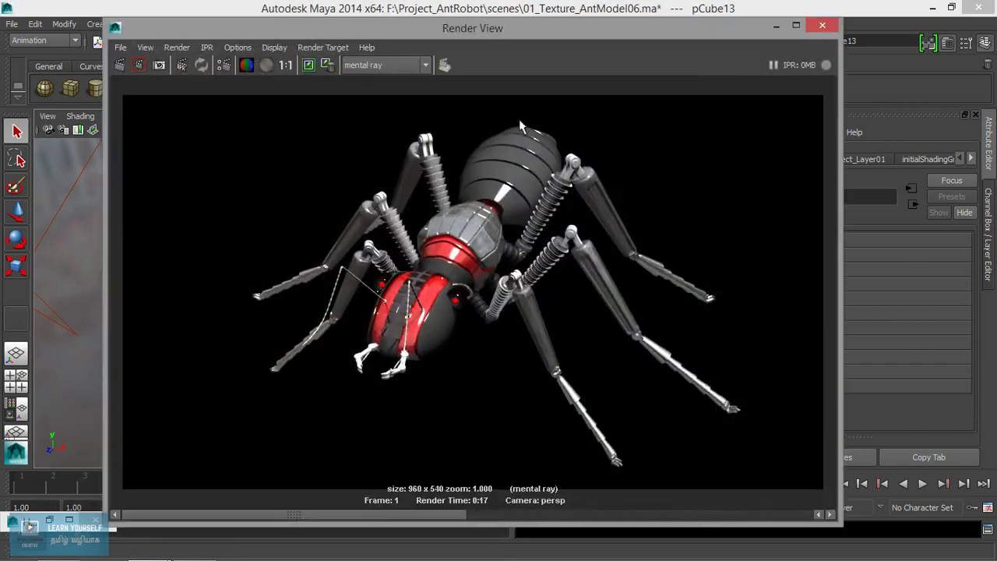
left_click(118, 67)
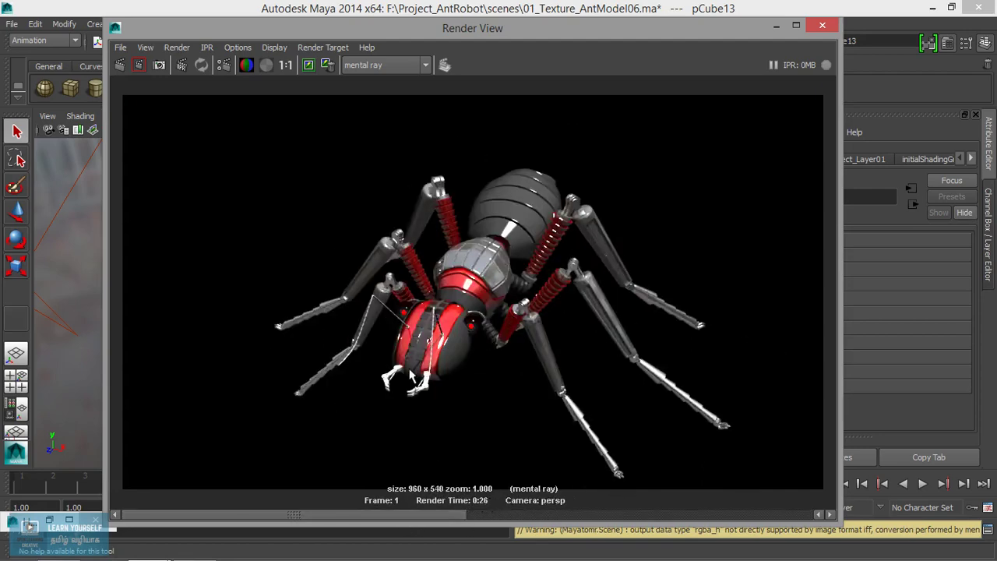
scroll(399, 356, "up", 3)
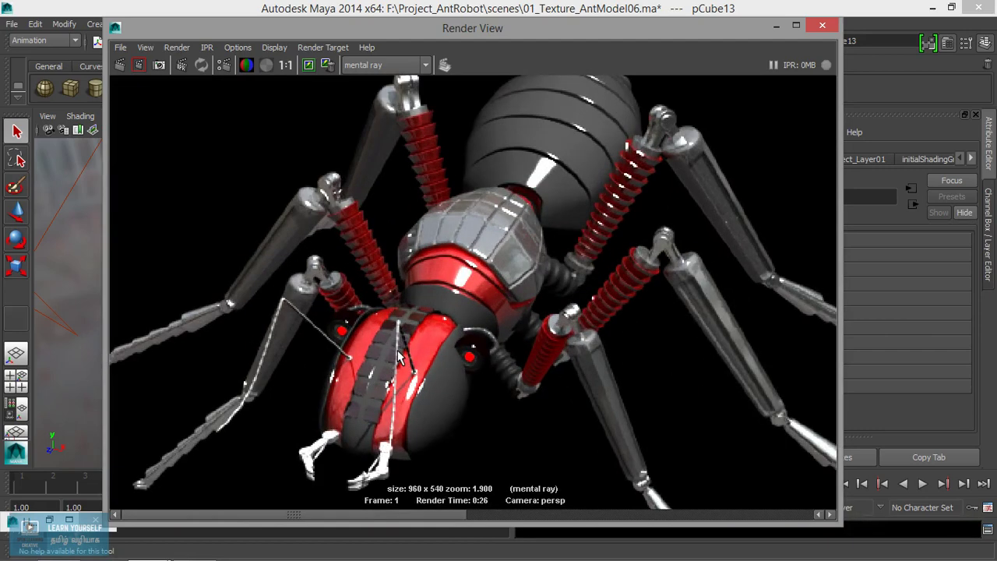
scroll(506, 324, "down", 2)
scroll(506, 325, "down", 2)
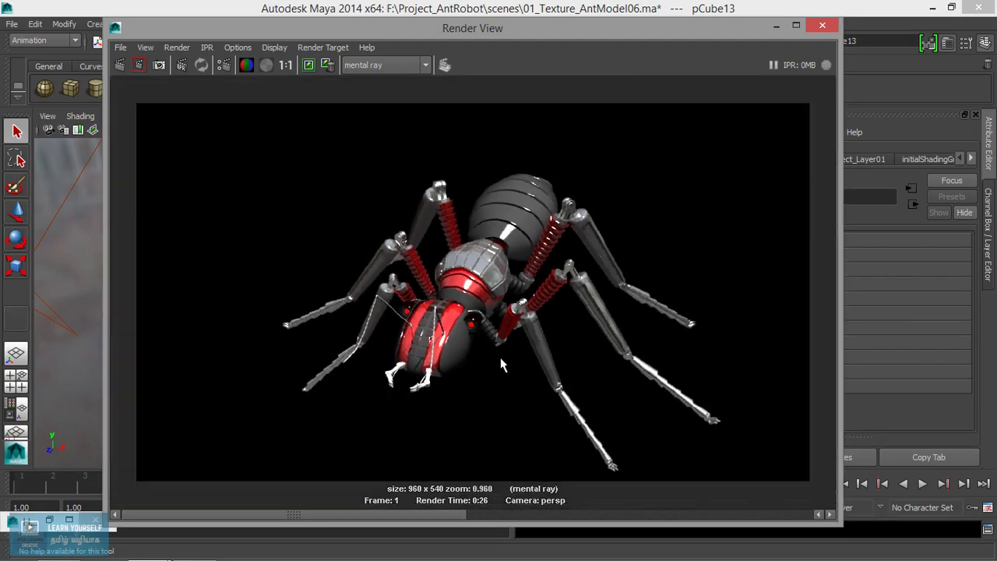
Close Render View and tumble the perspective viewport to view the ant from above and behind
left_click(823, 29)
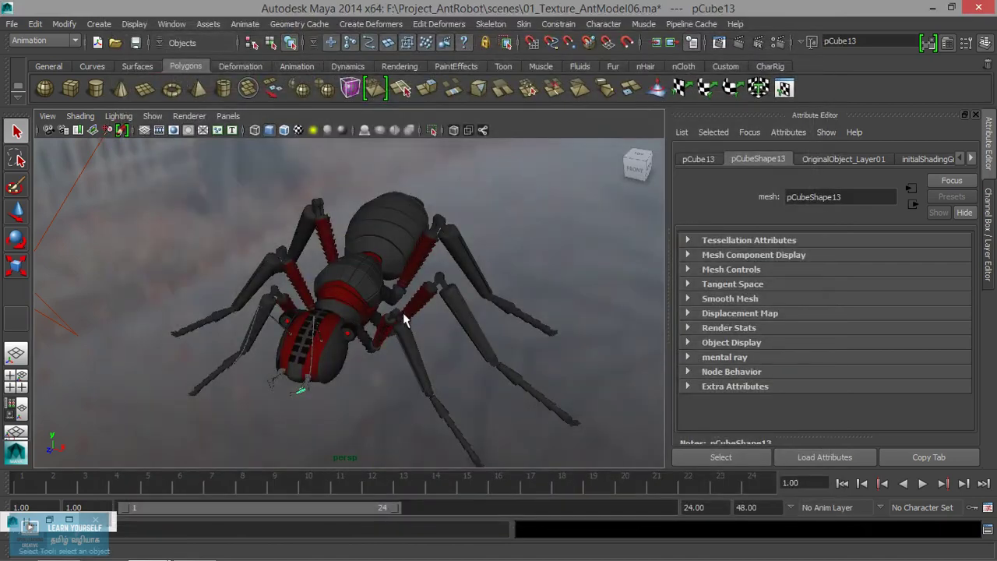
left_click_drag(402, 328, 485, 304, "alt")
mouse_move(485, 304)
right_mouse_down("alt")
mouse_move(407, 341)
mouse_move(253, 329)
right_mouse_up("alt")
left_click_drag(253, 329, 326, 350, "alt")
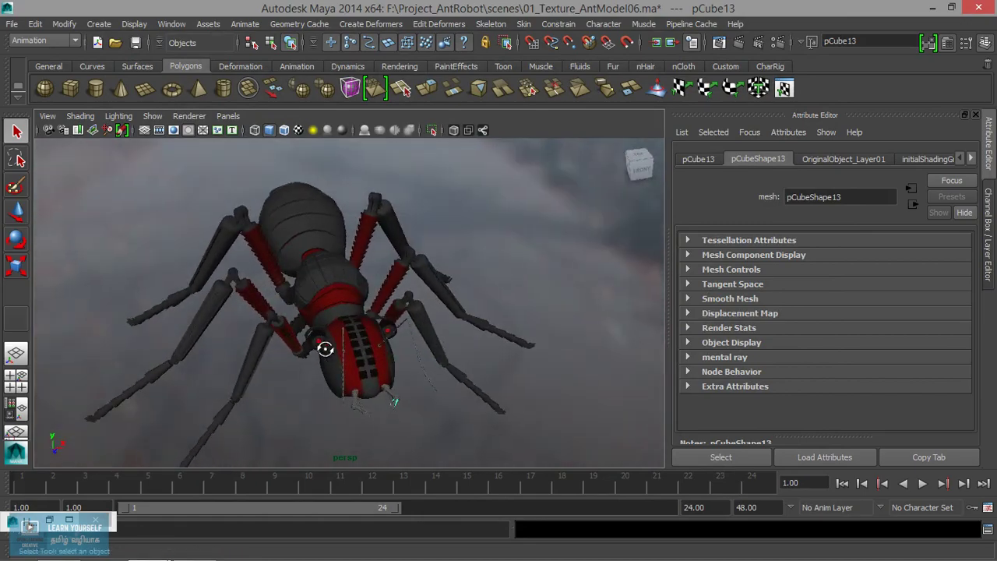